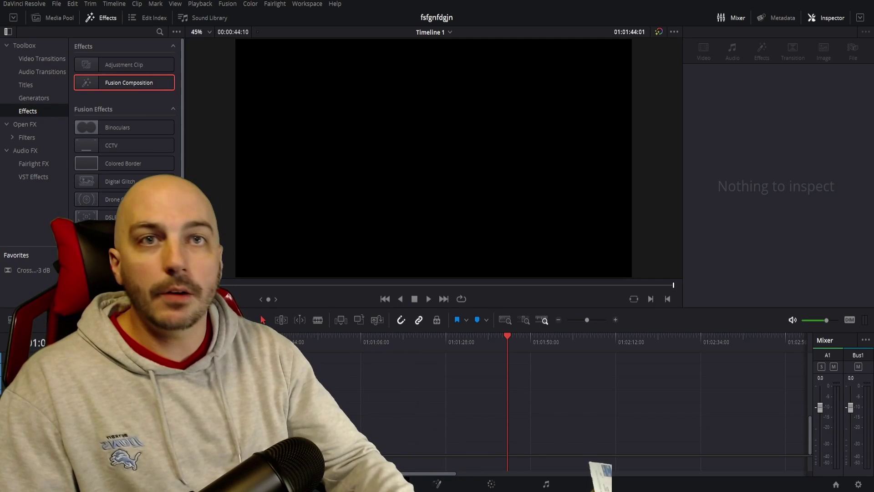
Move the playhead to the start of the empty timeline, zoom in, and show the toolbox transitions list
key(Home)
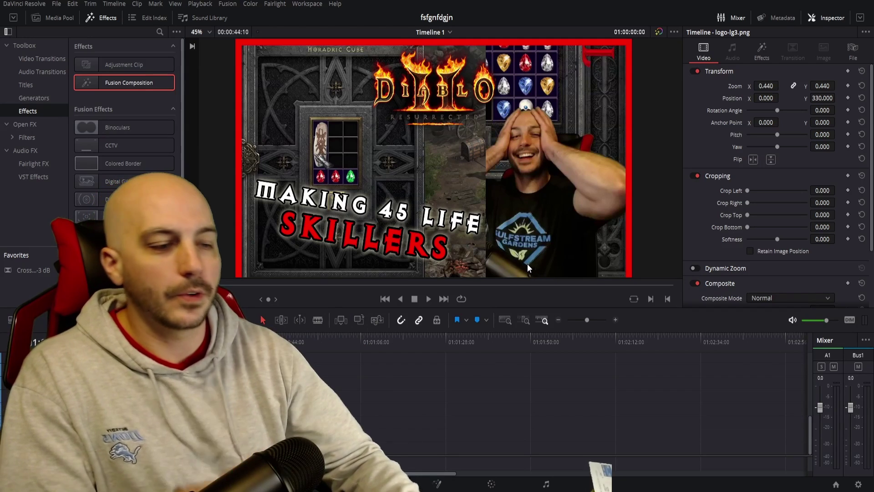
click(442, 337)
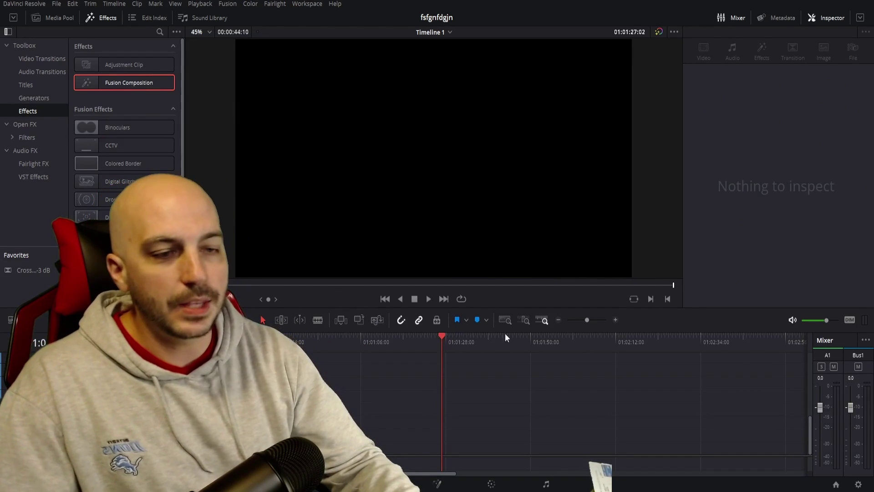
click(591, 320)
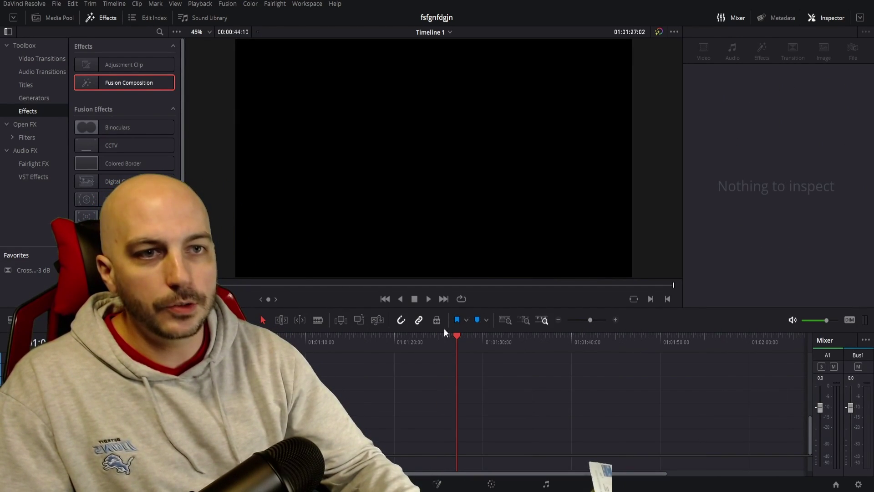
click(25, 46)
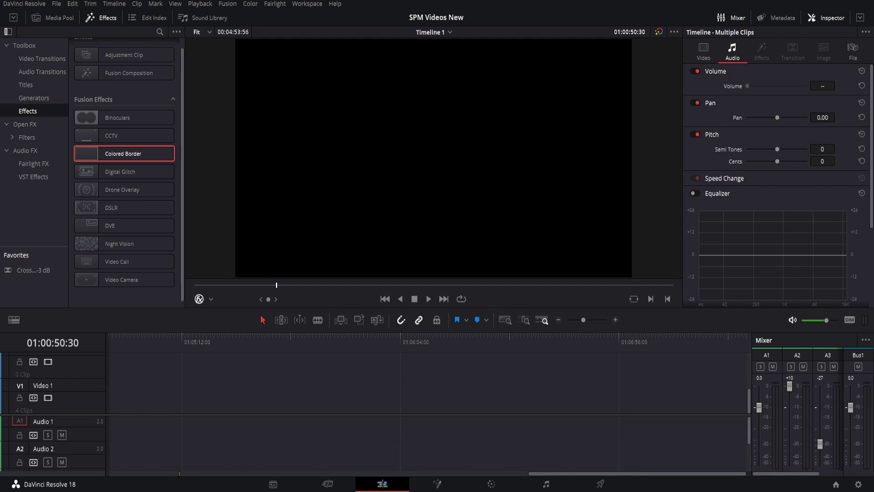
Add the Replay gameplay video to the timeline, preview a few seconds, and return to the Toolbox list
drag(0, 346, 262, 419)
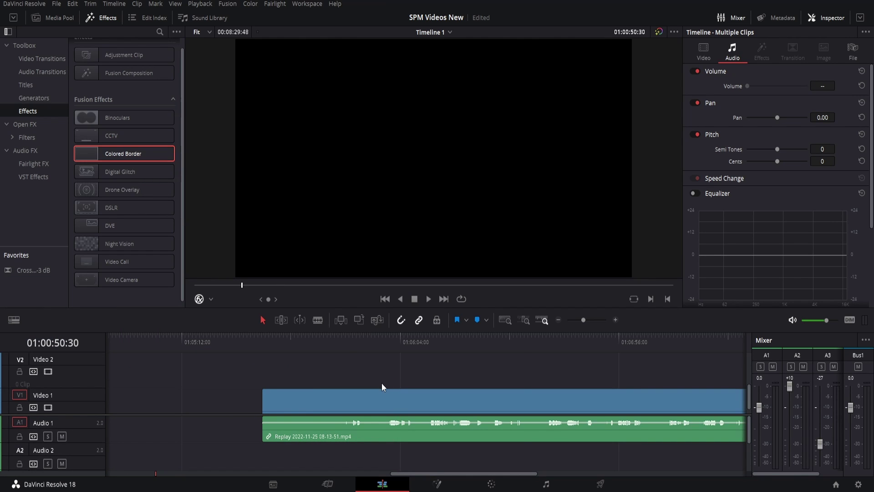
click(367, 341)
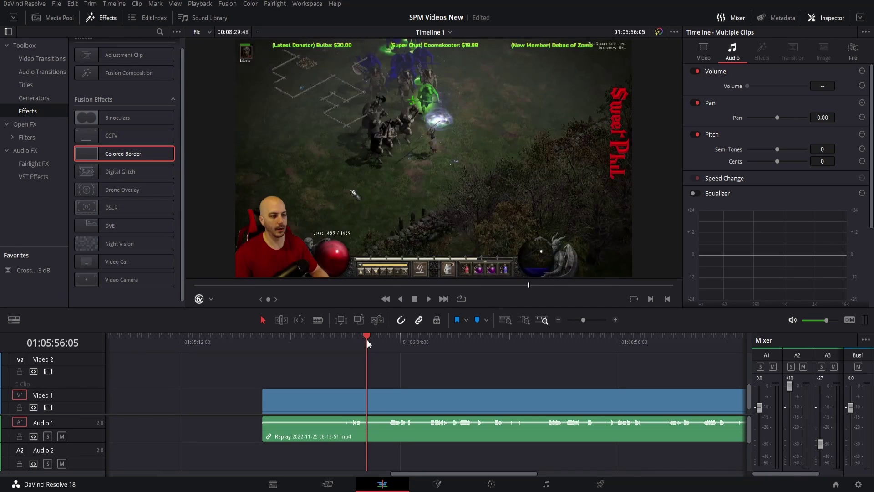
key(space)
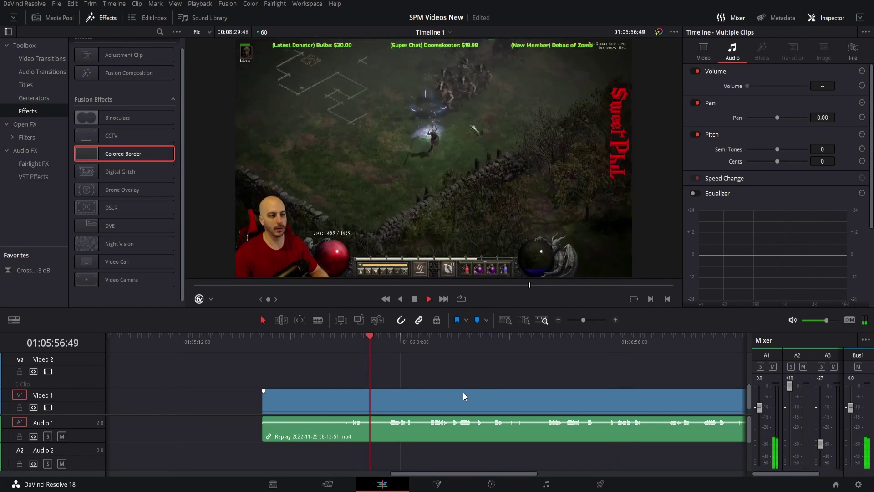
key(space)
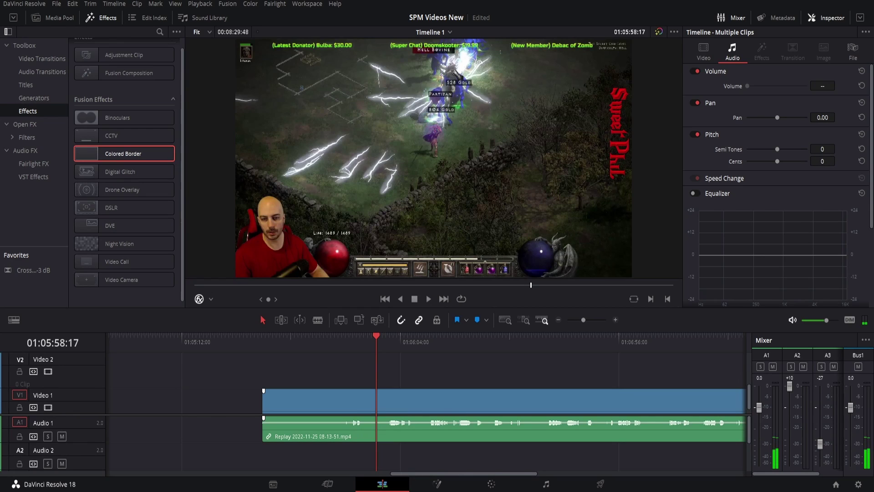
click(58, 50)
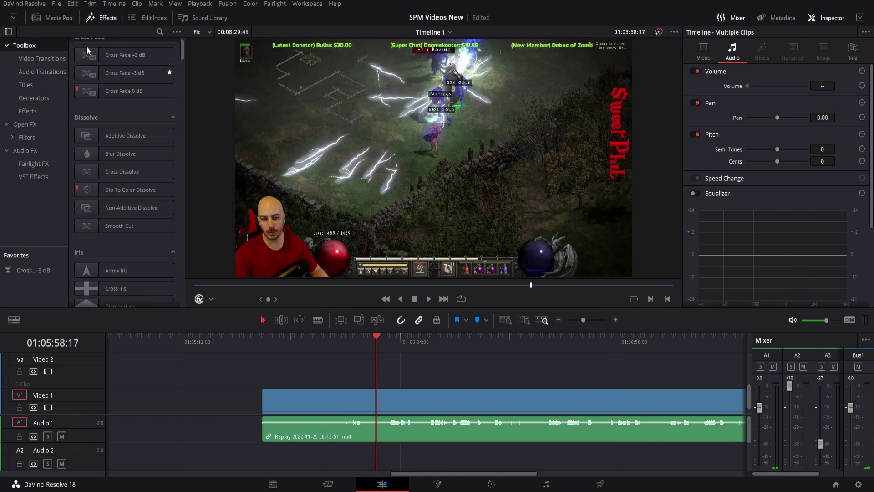
Apply the Colored Border effect from Fusion Effects to the gameplay clip and show its Inspector settings
click(29, 112)
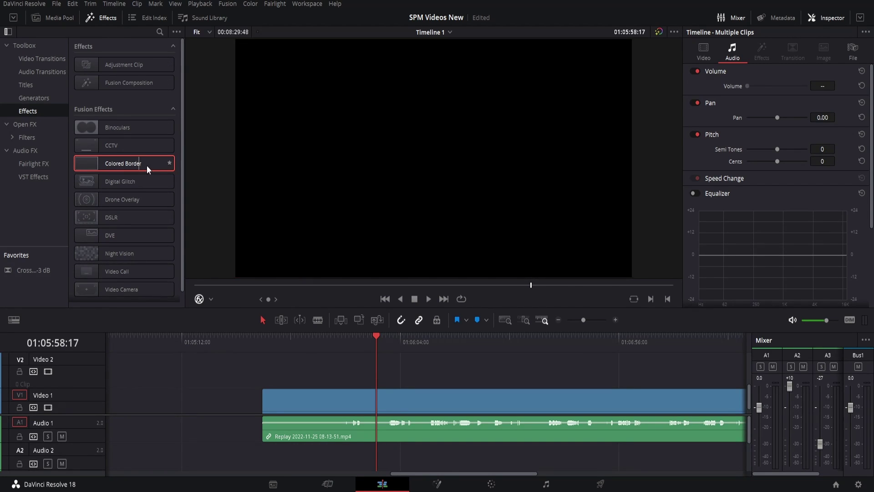
drag(152, 190, 383, 406)
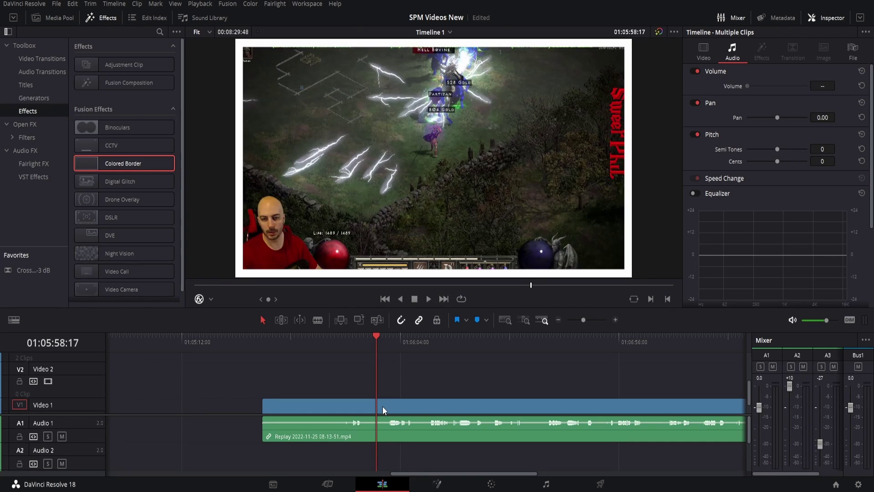
click(382, 406)
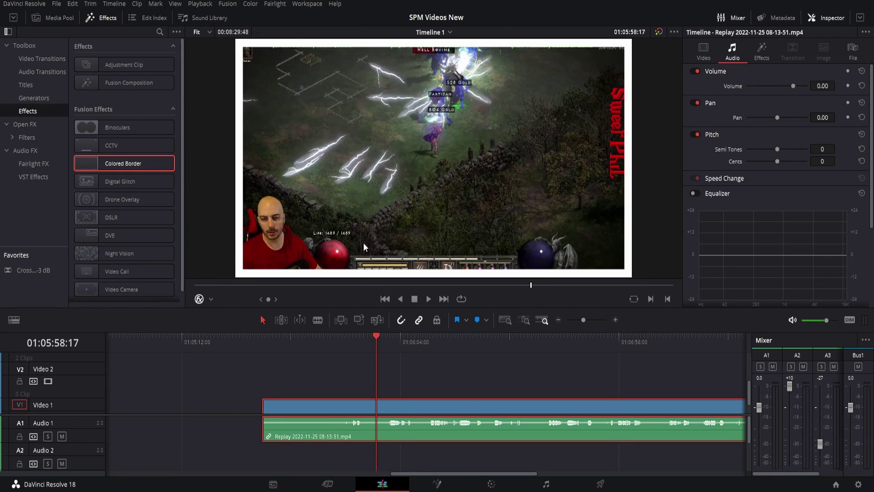
click(763, 53)
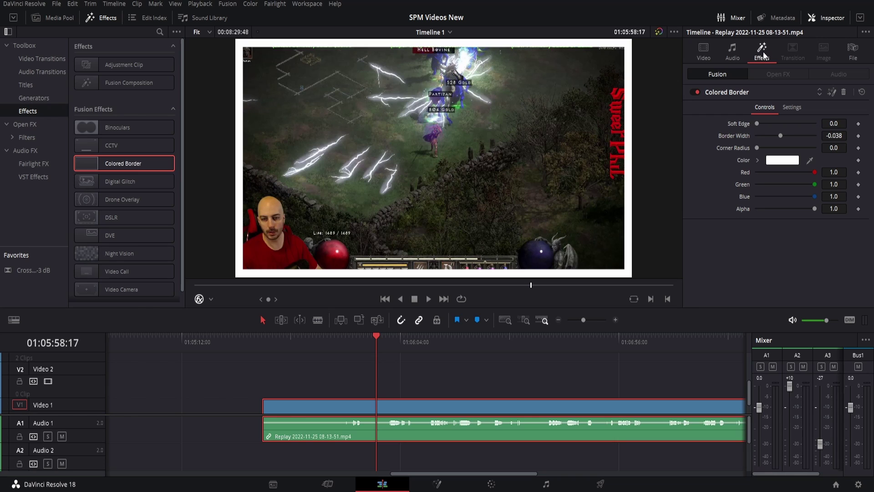
Change the Colored Border colour to bright red
click(772, 161)
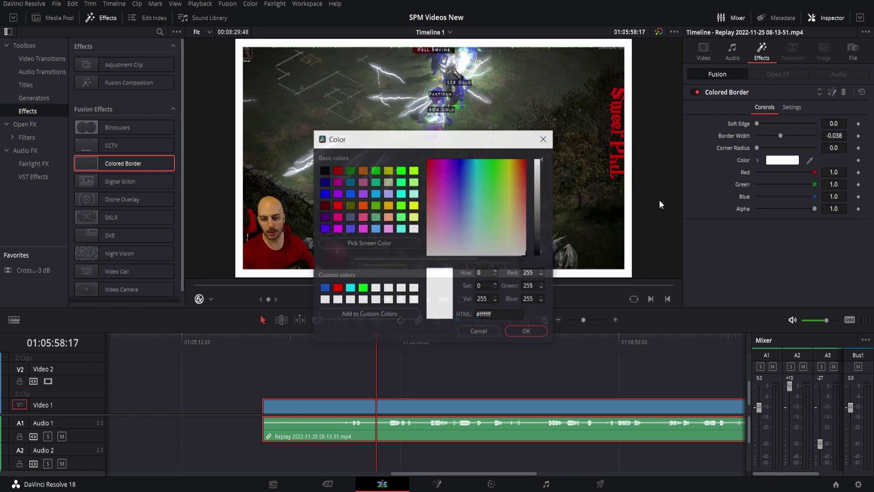
click(337, 171)
click(338, 287)
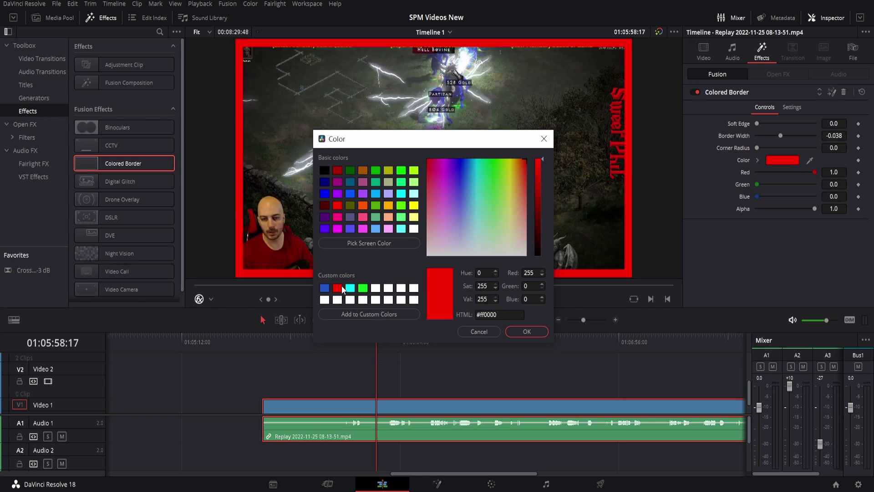
click(527, 331)
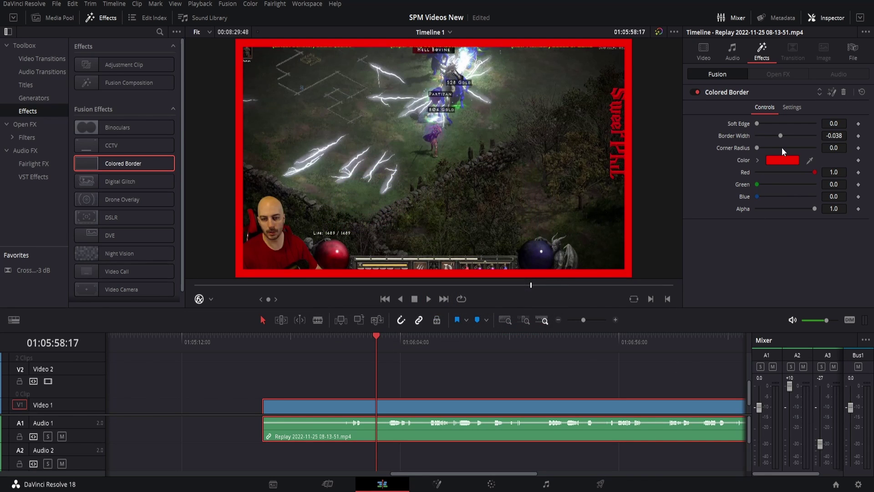
Set the border width to -0.047 with square corners, testing soft edge and opacity sliders
mouse_move(780, 136)
mouse_down()
mouse_move(761, 136)
mouse_move(786, 139)
mouse_move(769, 149)
mouse_up()
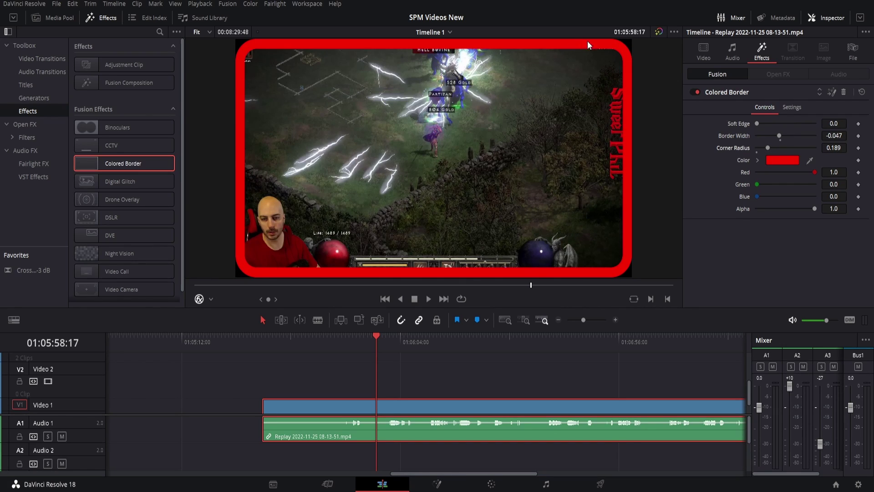
drag(766, 148, 760, 153)
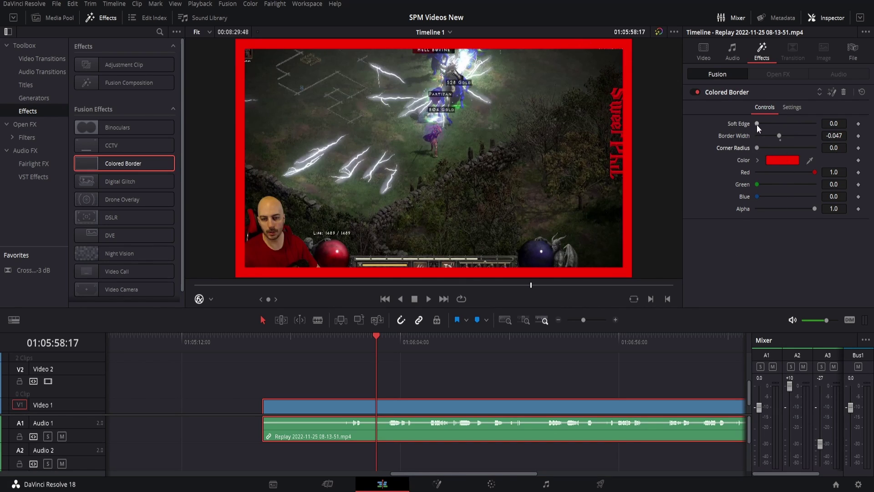
drag(757, 124, 750, 143)
mouse_move(815, 209)
mouse_down()
mouse_move(753, 212)
mouse_move(826, 212)
mouse_up()
Remove the Colored Border effect, add a Fusion Composition to track V2, and open its context menu
click(845, 92)
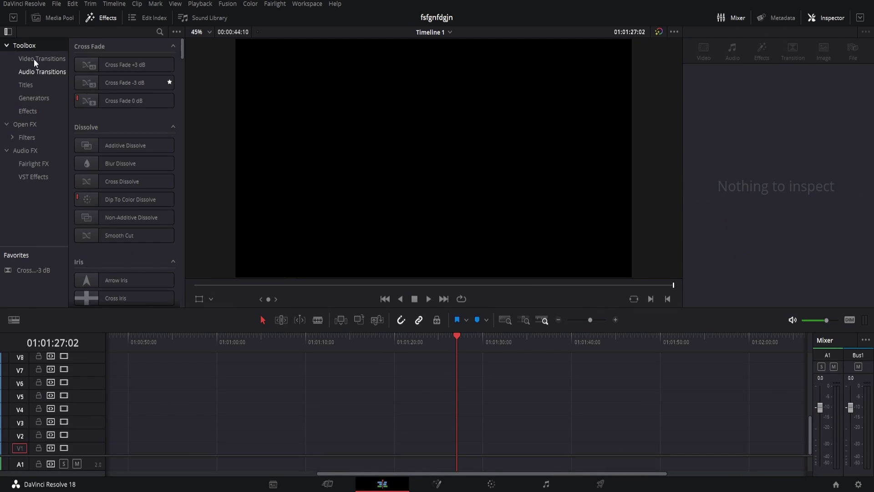
click(29, 111)
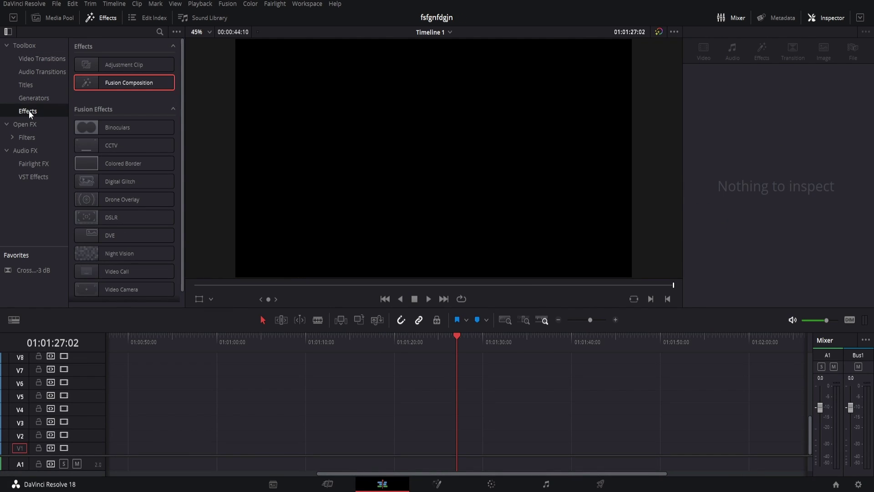
drag(109, 81, 448, 437)
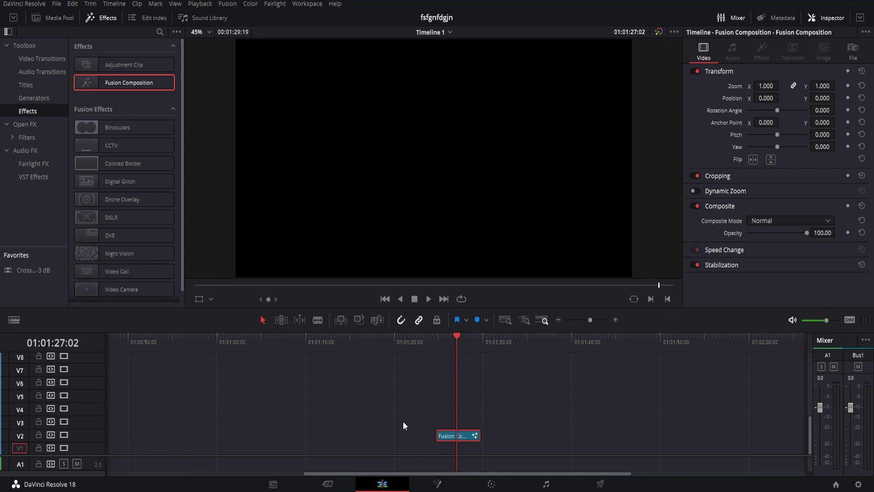
right_click(452, 438)
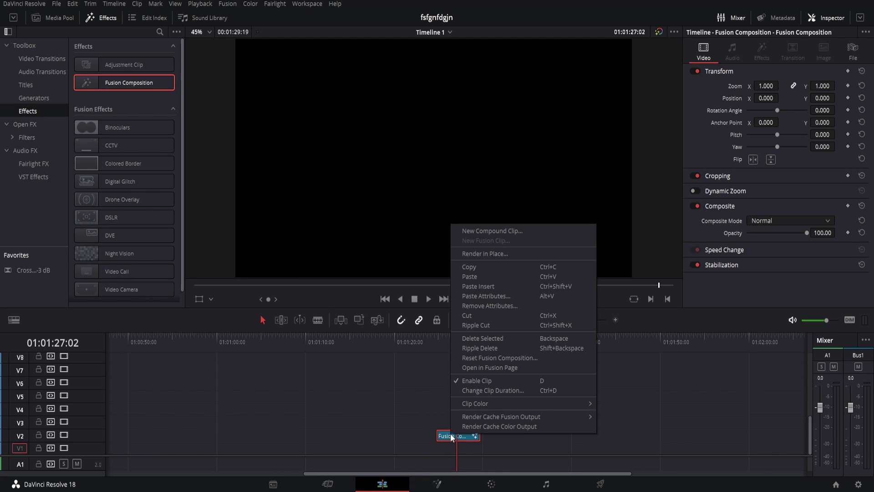
Open the composition in Fusion and chain Rectangle1 as a mask into Background1, feeding MediaOut1
click(483, 368)
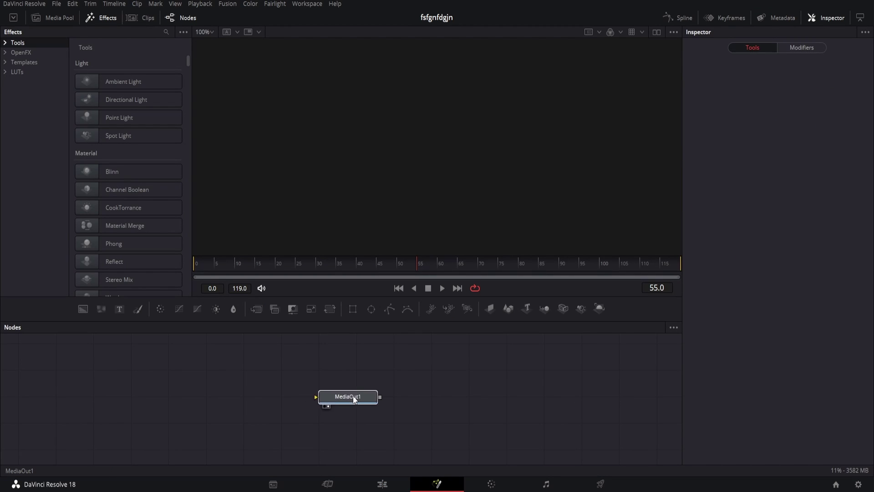
drag(353, 396, 518, 396)
click(518, 396)
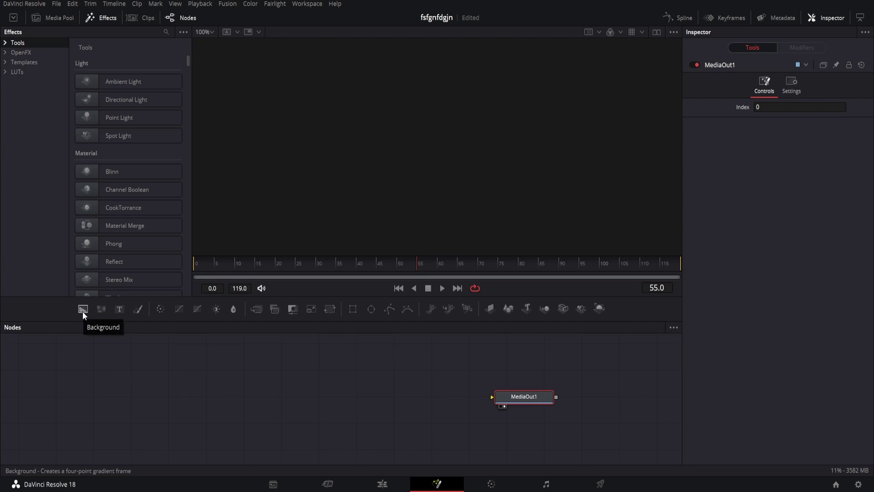
drag(82, 312, 347, 401)
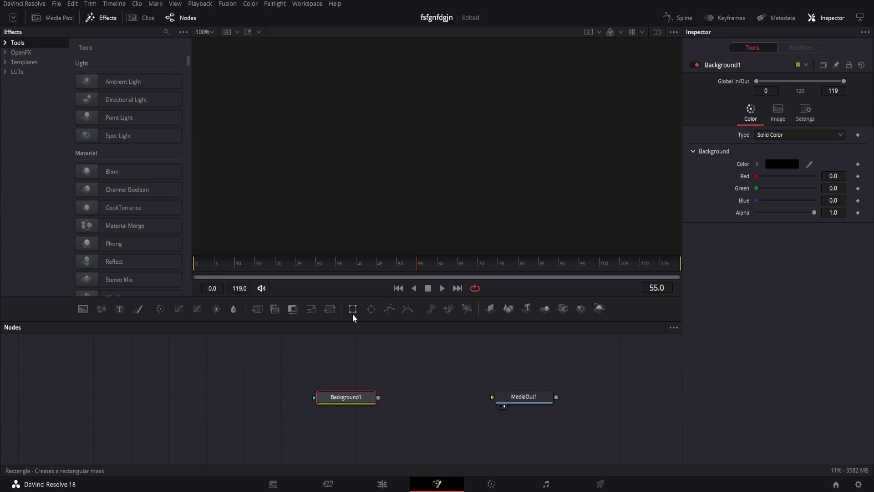
drag(353, 310, 314, 397)
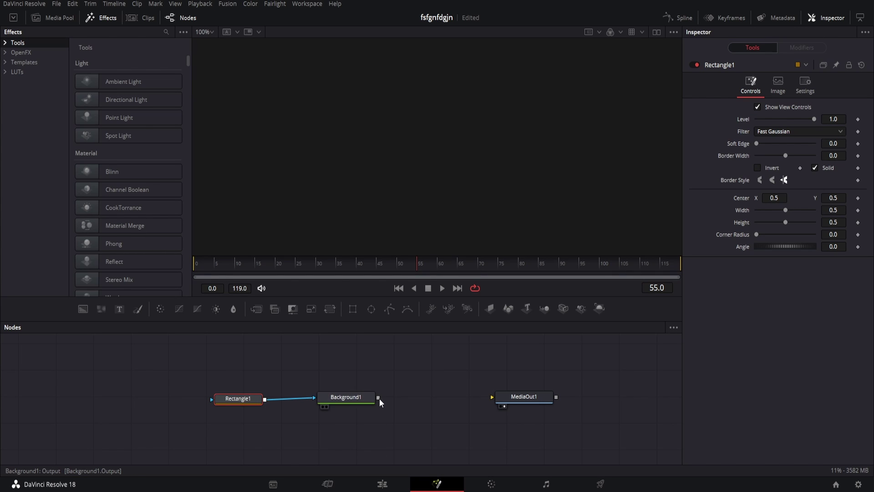
drag(378, 398, 491, 401)
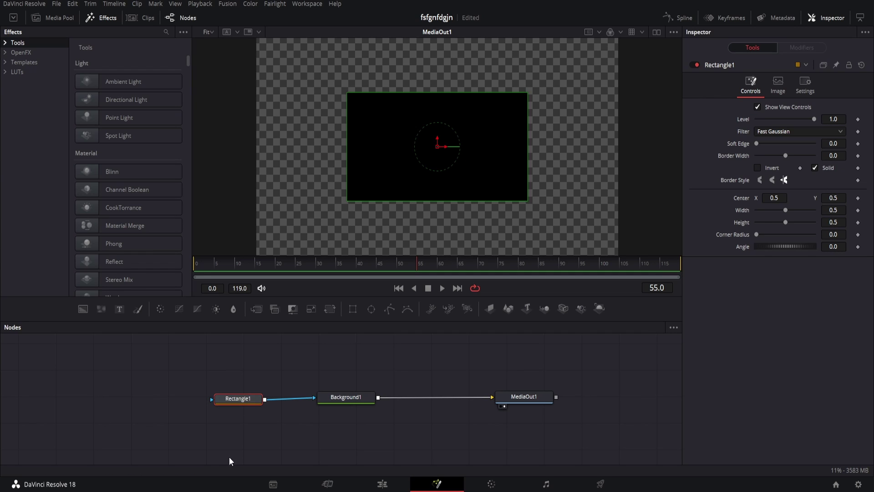
Invert Rectangle1 and set both its width and height to 0.929
click(758, 168)
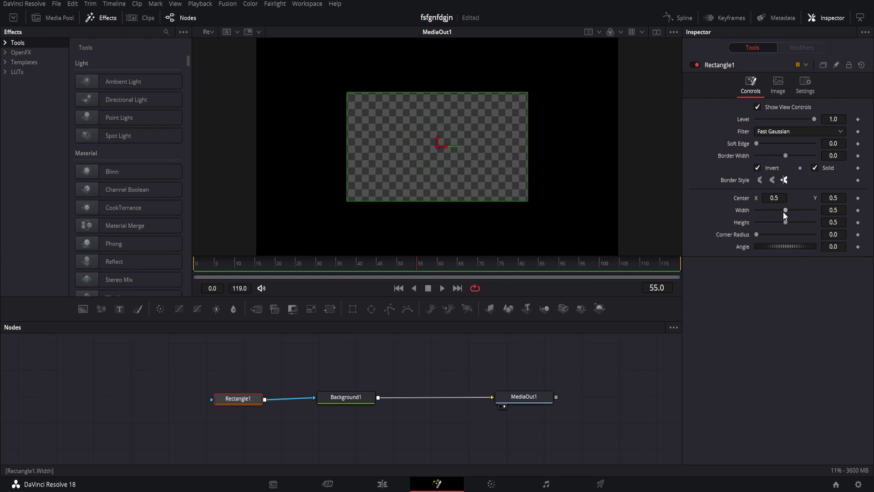
drag(785, 211, 810, 226)
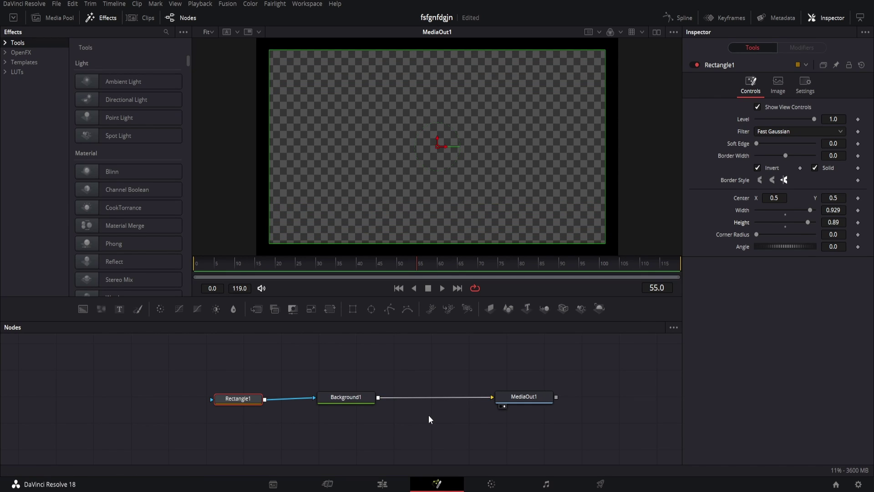
drag(808, 223, 794, 211)
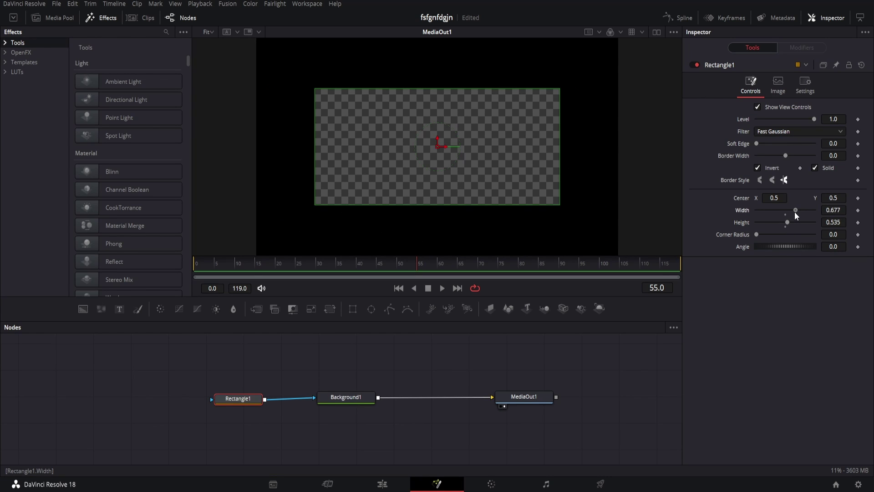
drag(795, 213, 810, 223)
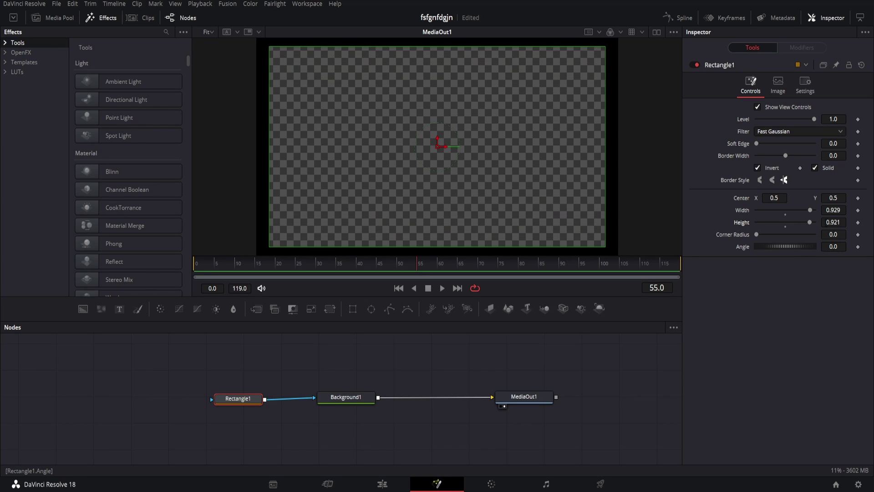
click(833, 210)
click(833, 223)
key(Return)
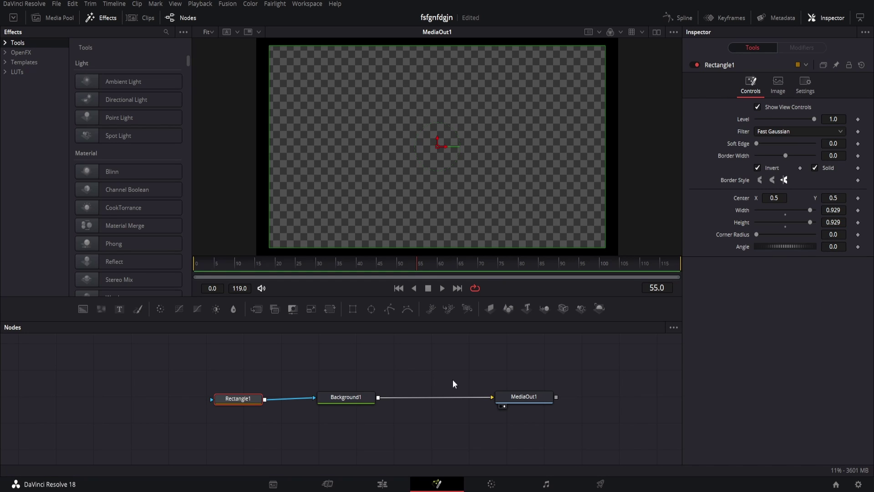
Change Background1's colour to blue (#0e1eff) so the thin frame border turns blue
click(343, 401)
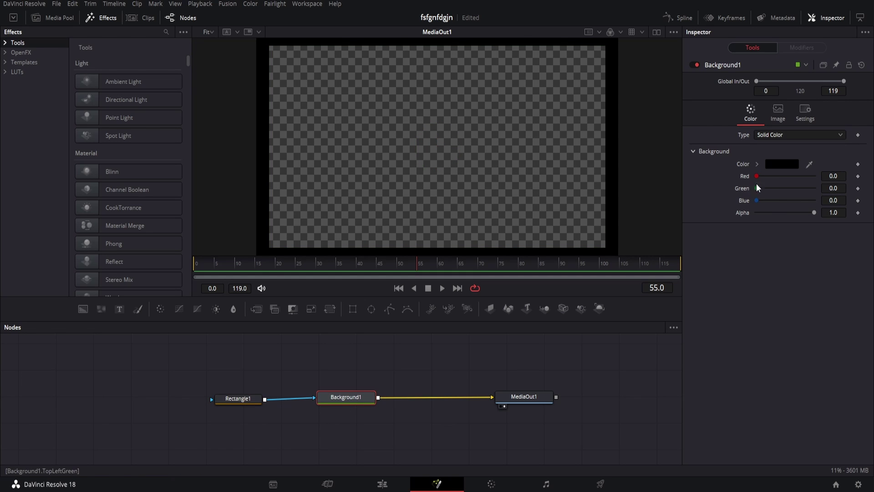
click(782, 164)
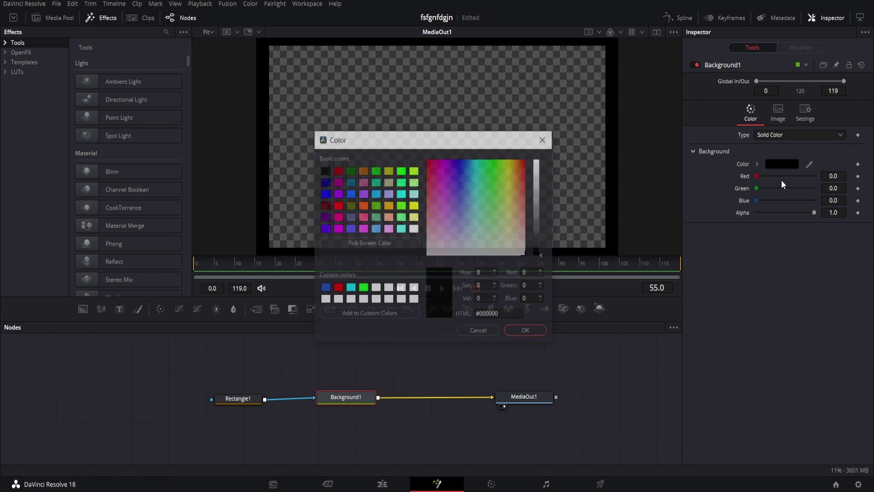
drag(516, 179, 481, 170)
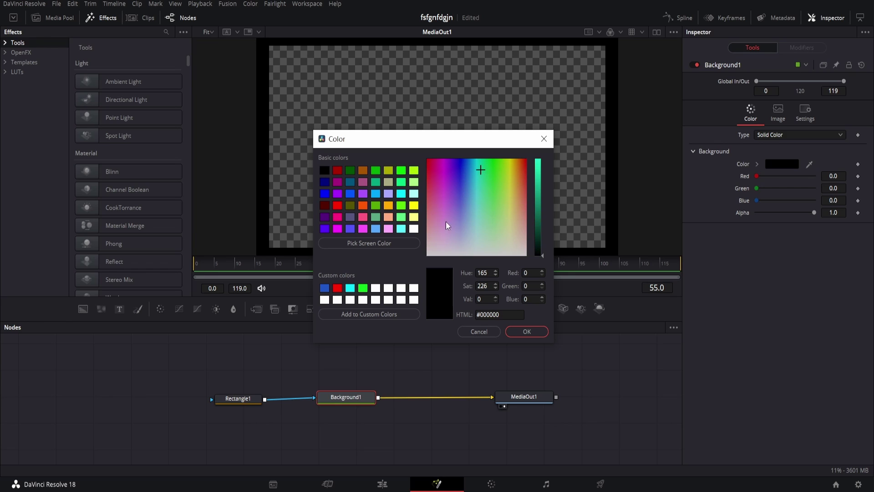
click(364, 287)
click(351, 291)
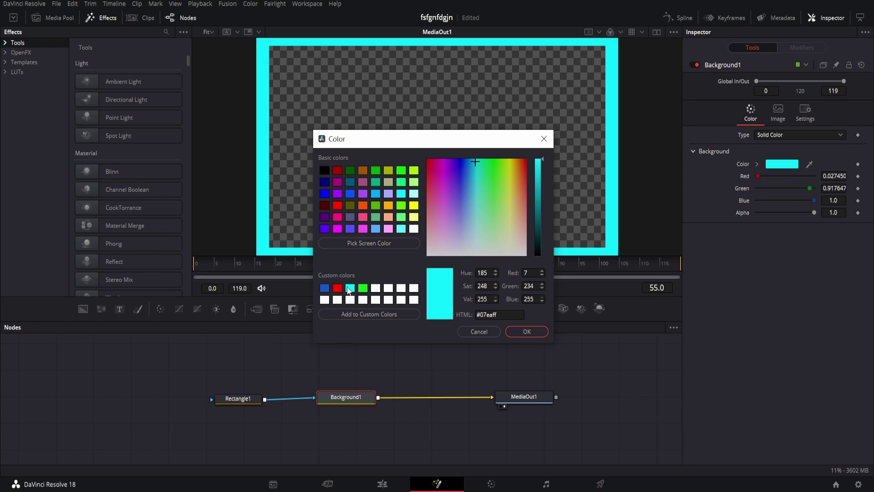
click(337, 288)
drag(494, 178, 461, 164)
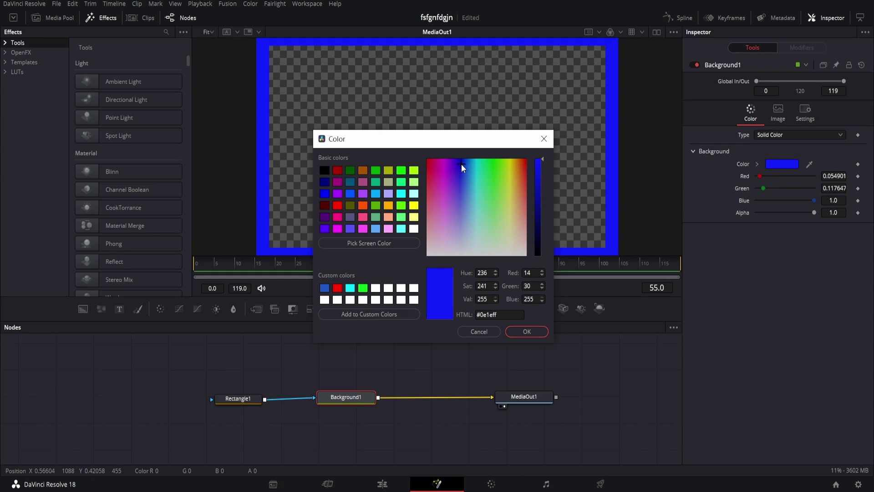
click(525, 332)
click(238, 398)
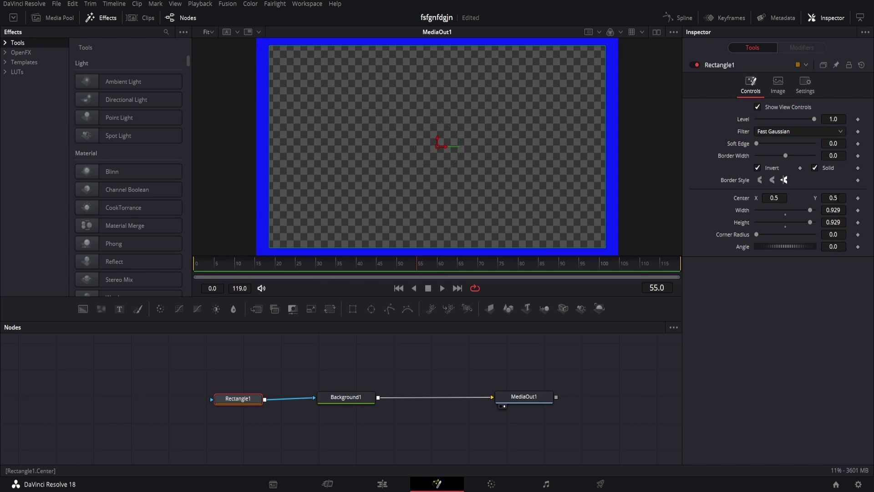
Move Rectangle1's centre down to 0.462 with height 0.972, then go back to the Edit page
drag(833, 198, 847, 222)
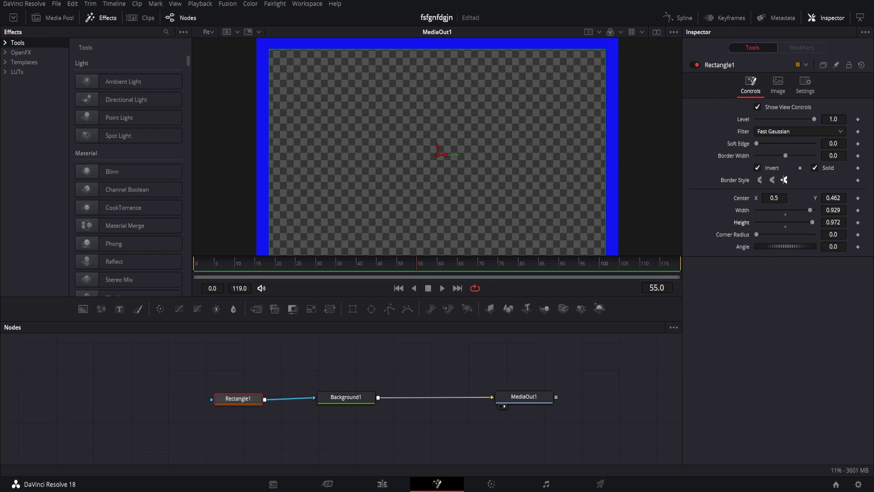
click(382, 484)
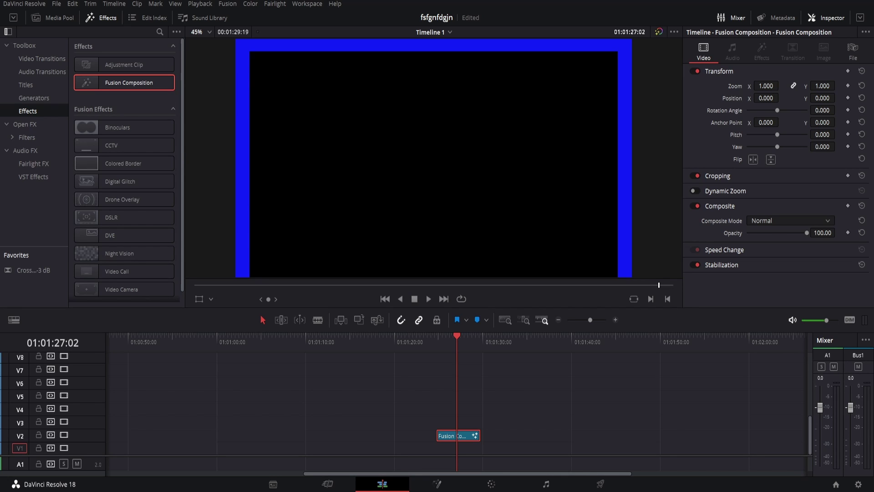
Place the red pngtree image on V1 under the border clip, zoom it to 1.180, and shift it earlier
drag(2, 196, 448, 449)
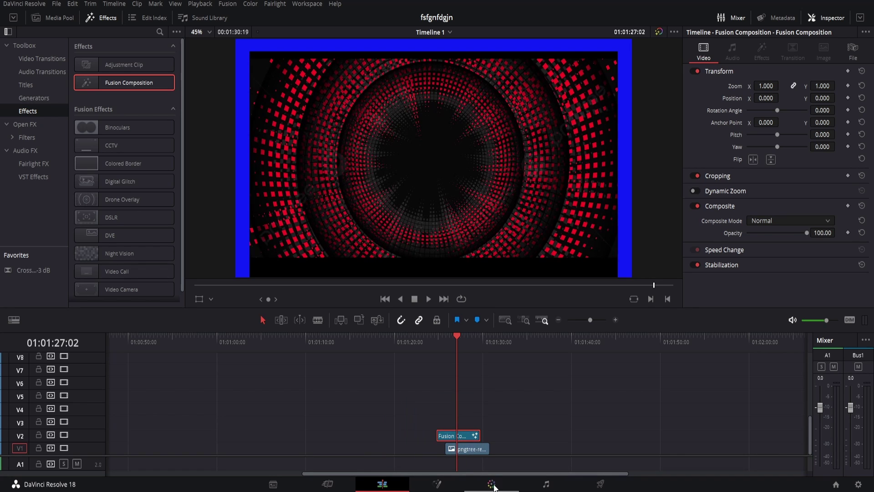
click(471, 449)
drag(765, 89, 785, 89)
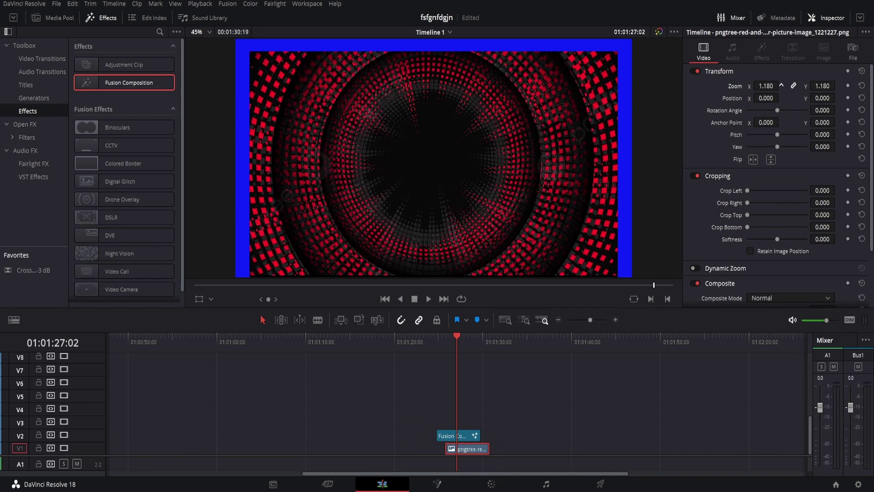
drag(473, 449, 464, 449)
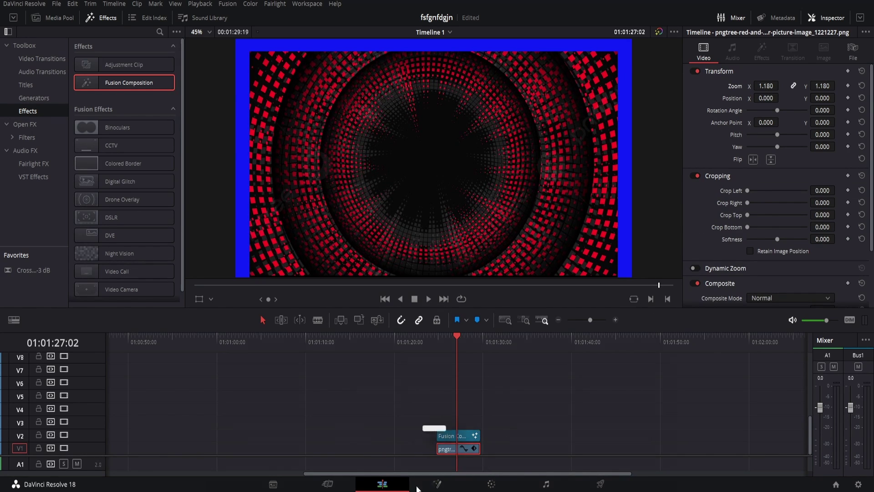